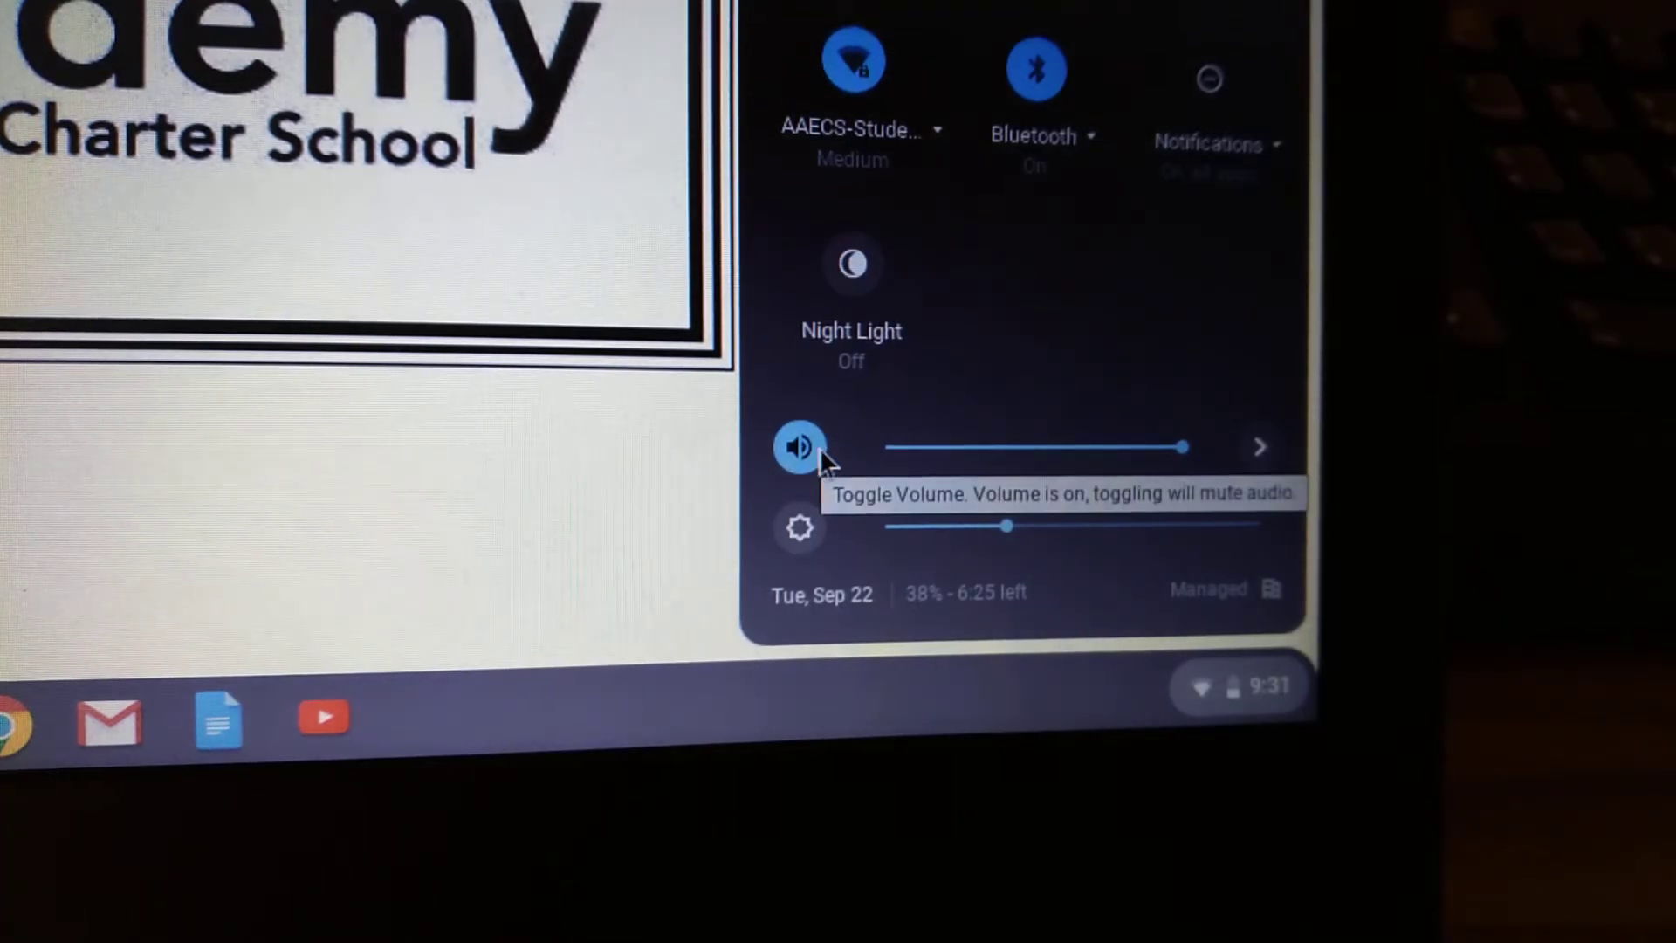
# Step: Open the Audio settings from the quick settings volume arrow to list speaker and microphone devices
pyautogui.click(1261, 448)
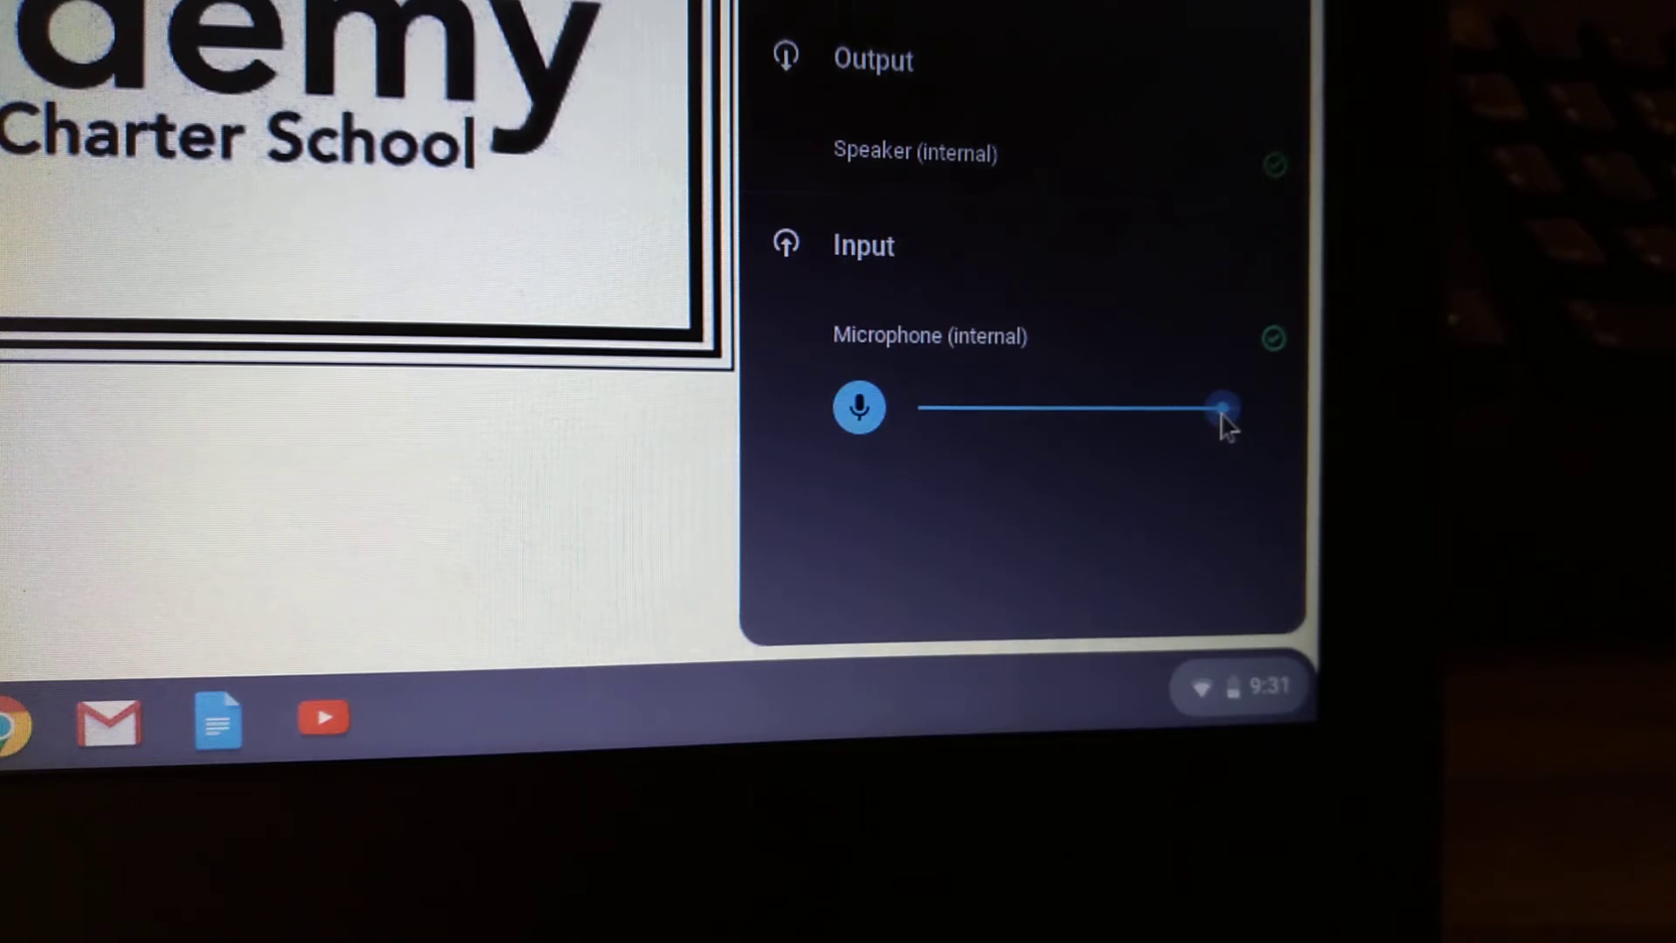
pyautogui.moveTo(1224, 411)
pyautogui.mouseDown()
pyautogui.moveTo(1074, 412)
pyautogui.moveTo(1085, 429)
pyautogui.mouseUp()
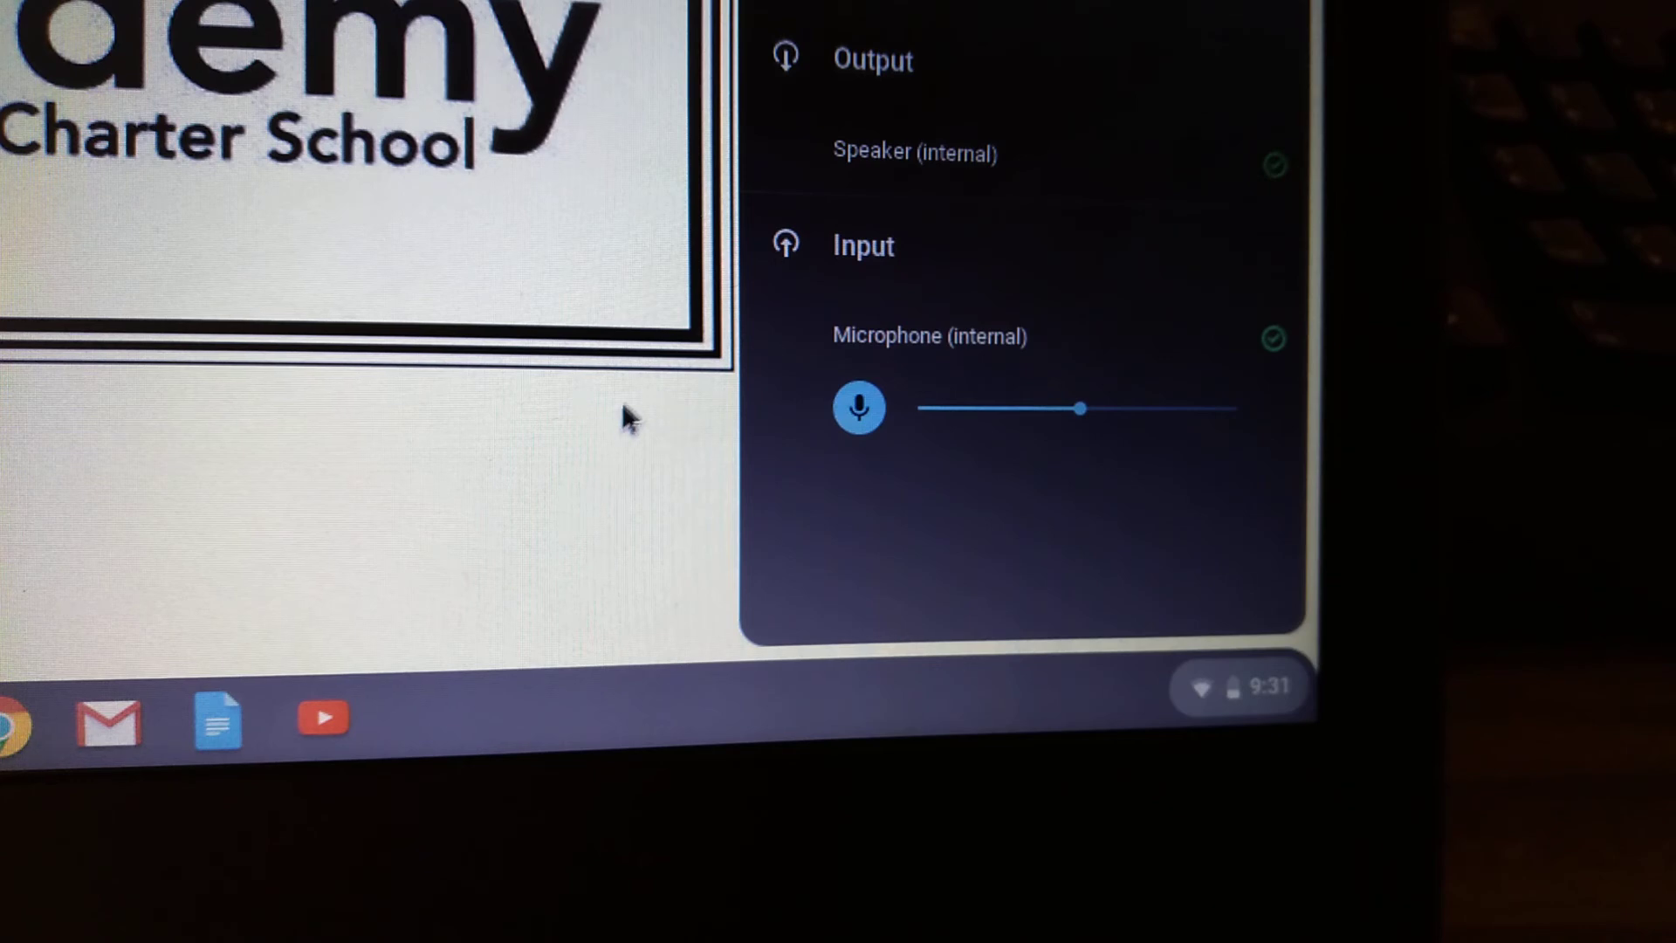
# Step: Close the audio settings panel, leaving the internal microphone level at about half
pyautogui.click(627, 482)
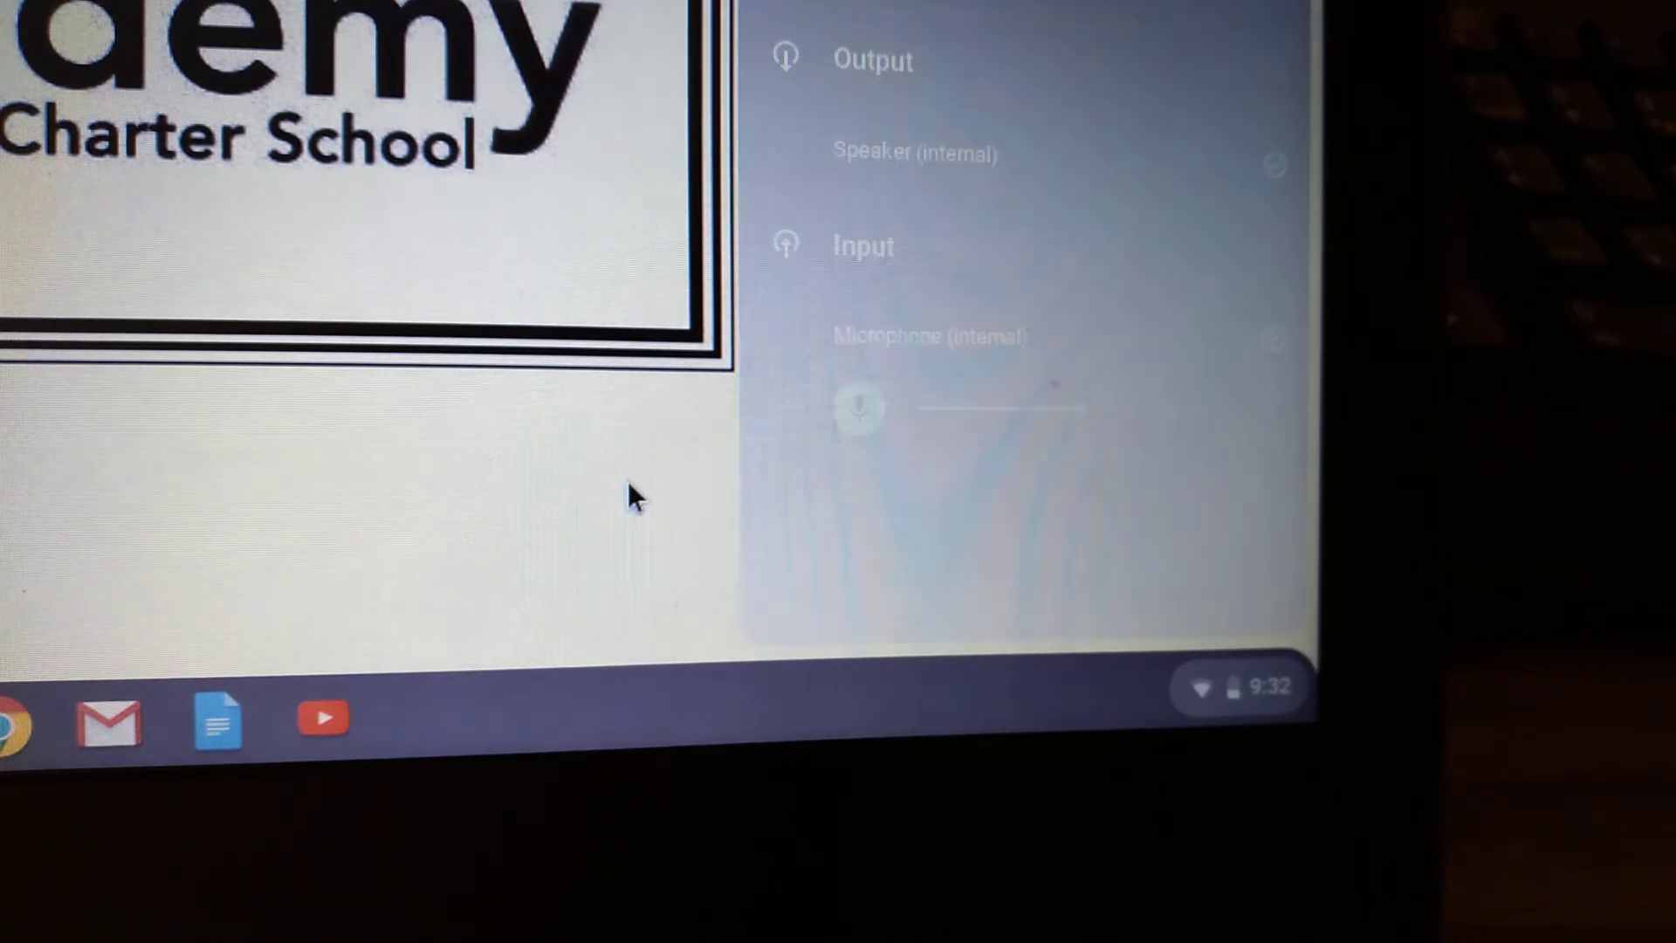